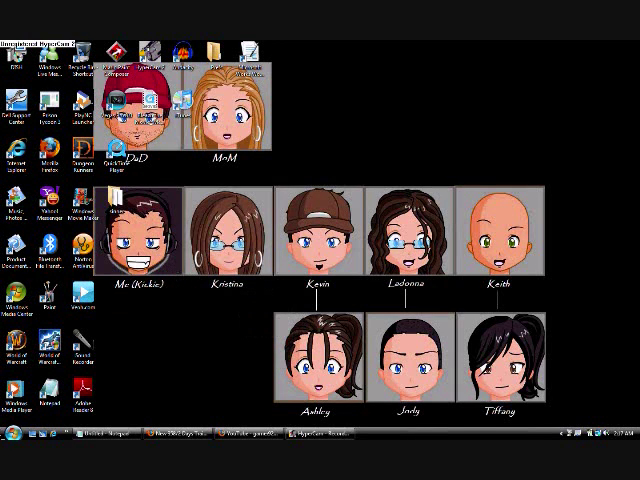
Hide Notepad, then launch Sound Recorder from a Start Menu search for 'sound recorder'.
{"action": "left_click", "coordinate": [12, 433]}
{"action": "left_click", "coordinate": [45, 351]}
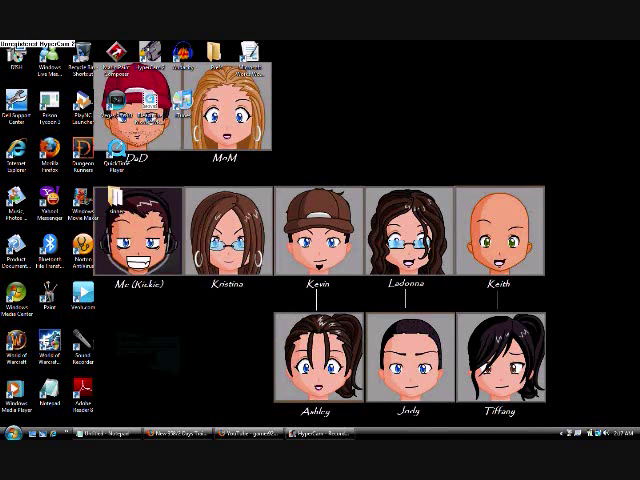
{"action": "left_click", "coordinate": [554, 69]}
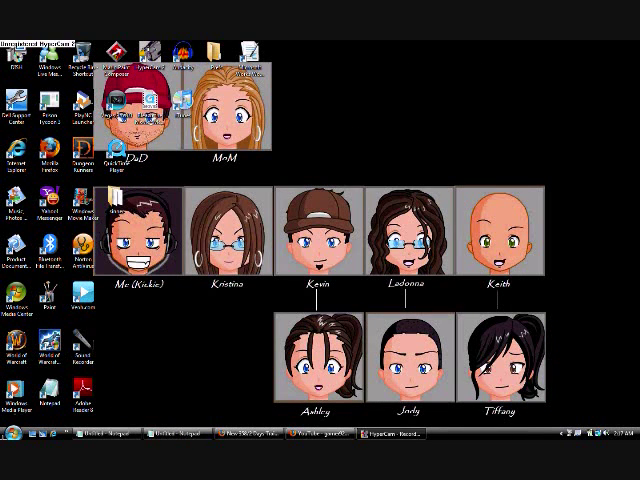
{"action": "key", "text": "super"}
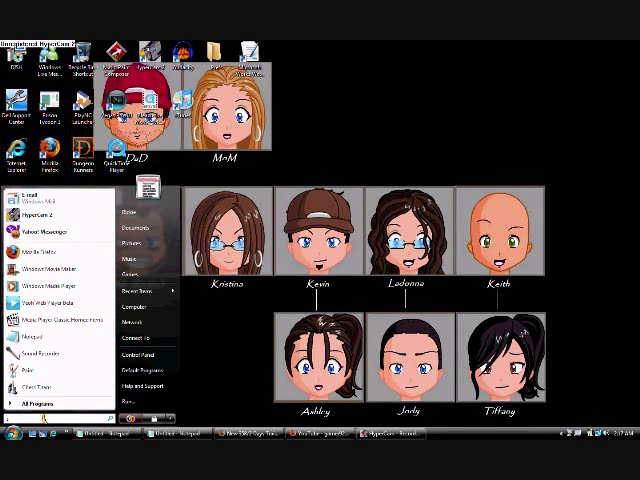
{"action": "type", "text": "sound recorder"}
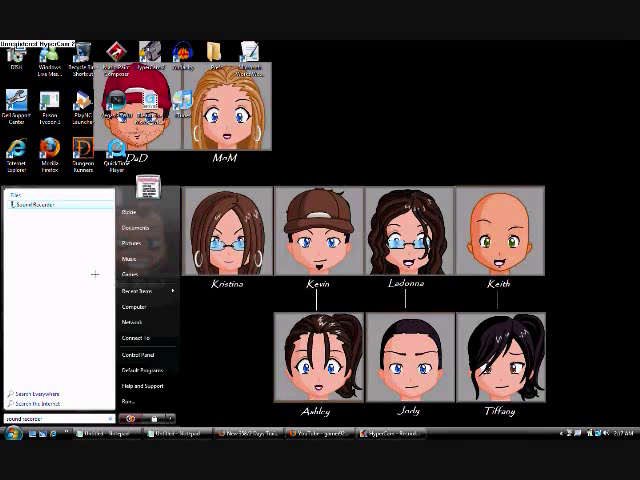
{"action": "left_click", "coordinate": [28, 208]}
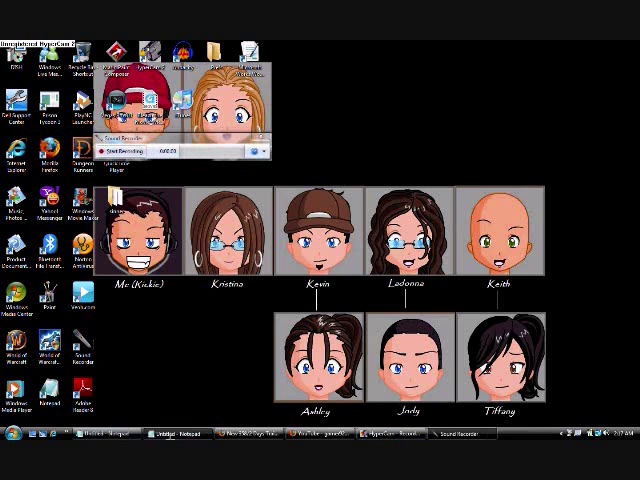
Bring up a blank Notepad window for counting numbers.
{"action": "left_click", "coordinate": [180, 434]}
{"action": "left_click", "coordinate": [460, 434]}
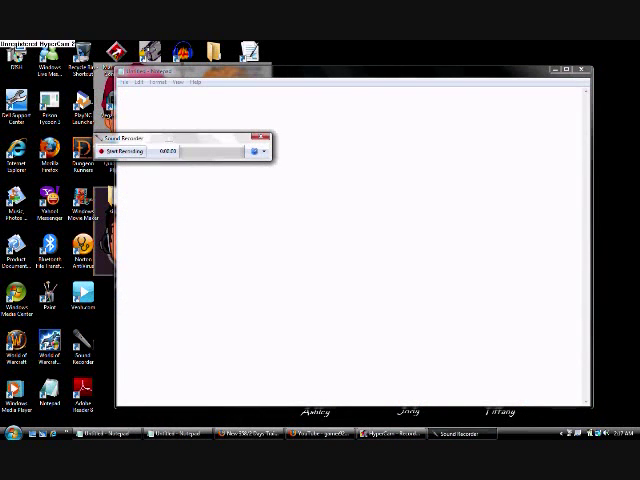
{"action": "left_click", "coordinate": [152, 202]}
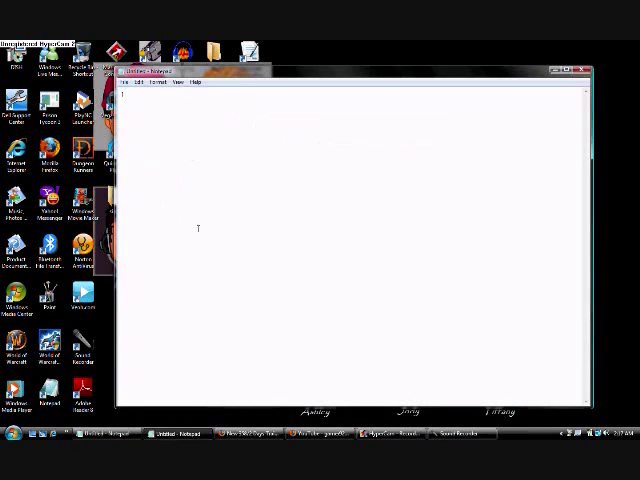
{"action": "type", "text": "123"}
Start recording in Sound Recorder and move its window higher over Notepad.
{"action": "left_click", "coordinate": [443, 433]}
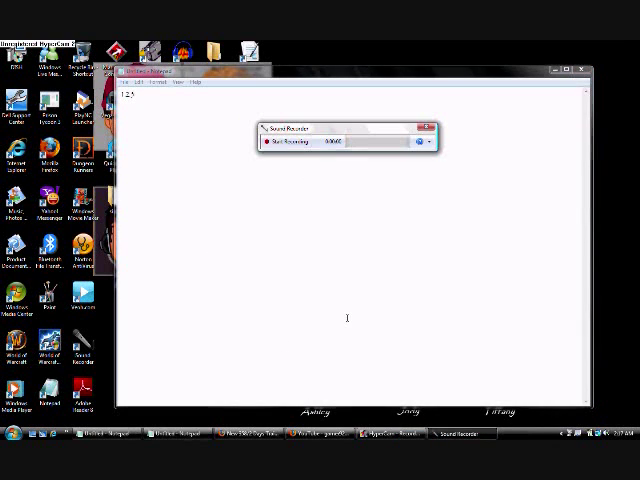
{"action": "left_click", "coordinate": [290, 141]}
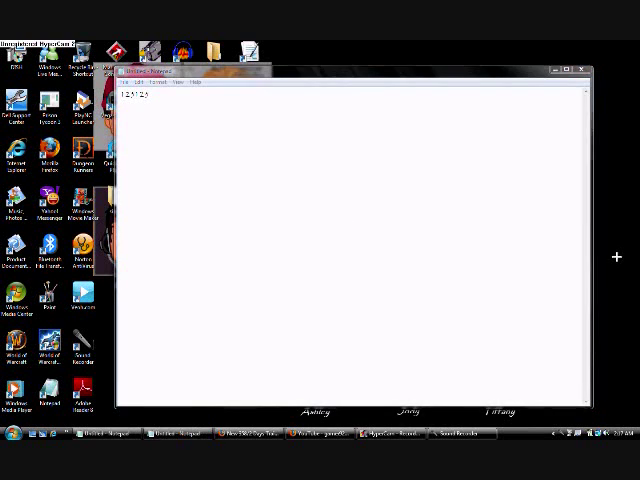
{"action": "left_click", "coordinate": [616, 256]}
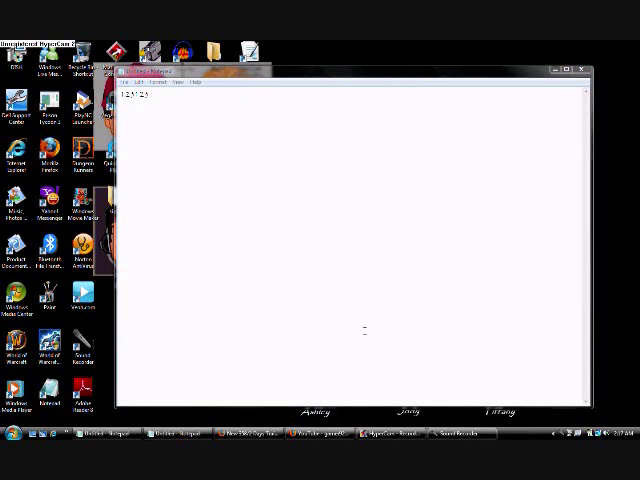
{"action": "left_click", "coordinate": [460, 433]}
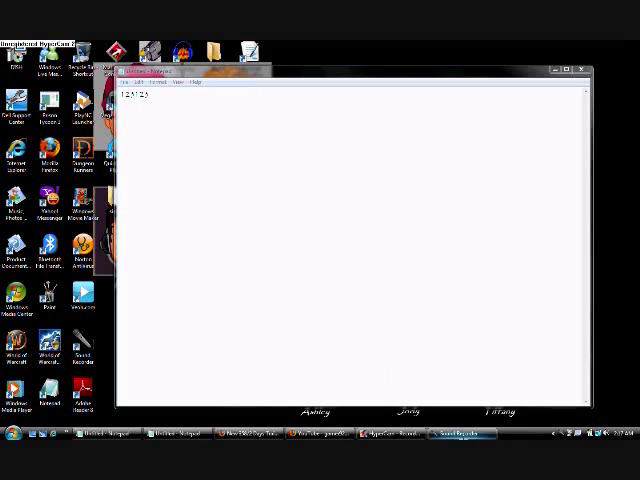
{"action": "mouse_move", "coordinate": [314, 128]}
{"action": "left_mouse_down"}
{"action": "mouse_move", "coordinate": [261, 90]}
{"action": "mouse_move", "coordinate": [238, 136]}
{"action": "left_mouse_up"}
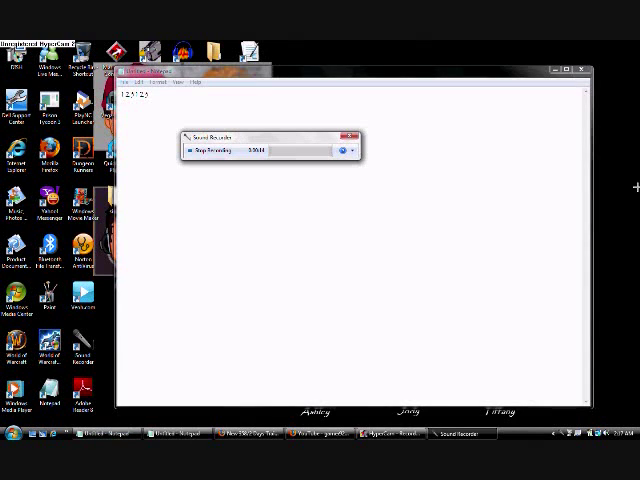
Open Recording Devices from the volume tray icon and open the Microphone Array's properties.
{"action": "left_click", "coordinate": [604, 419]}
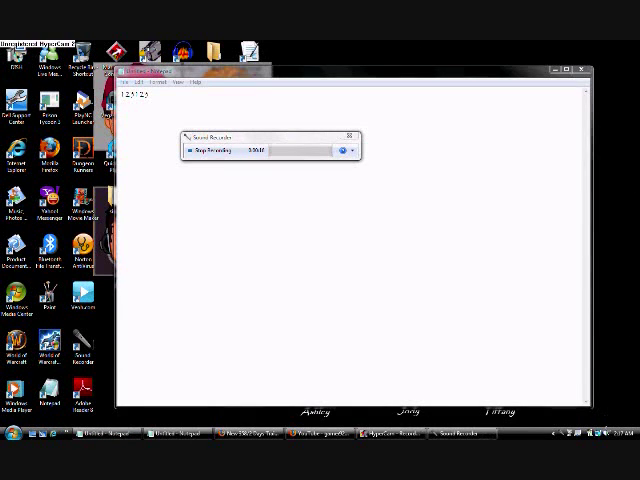
{"action": "right_click", "coordinate": [598, 433]}
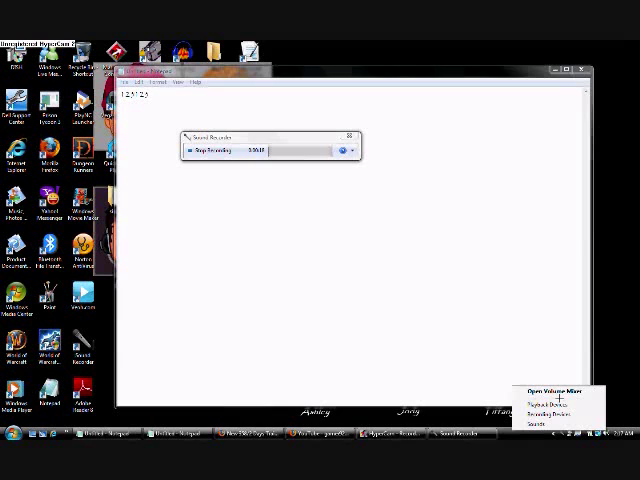
{"action": "left_click", "coordinate": [613, 418]}
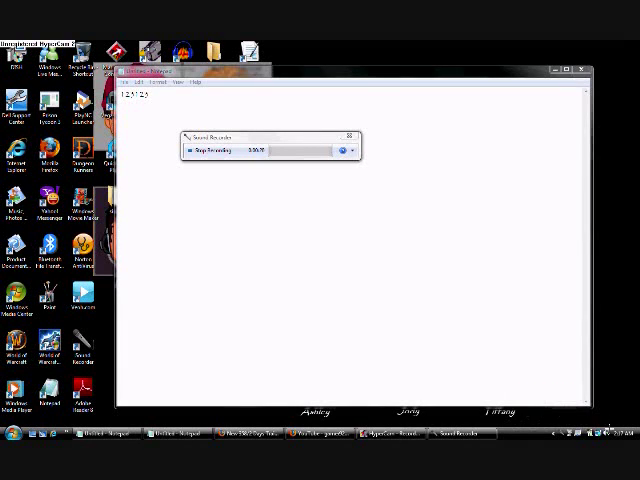
{"action": "right_click", "coordinate": [598, 433]}
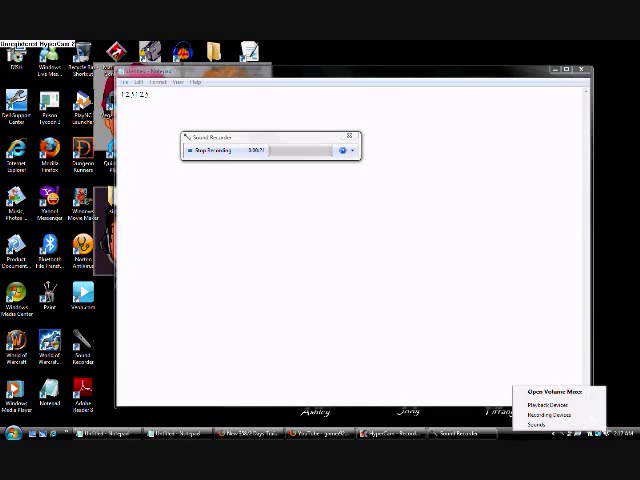
{"action": "left_click", "coordinate": [575, 414]}
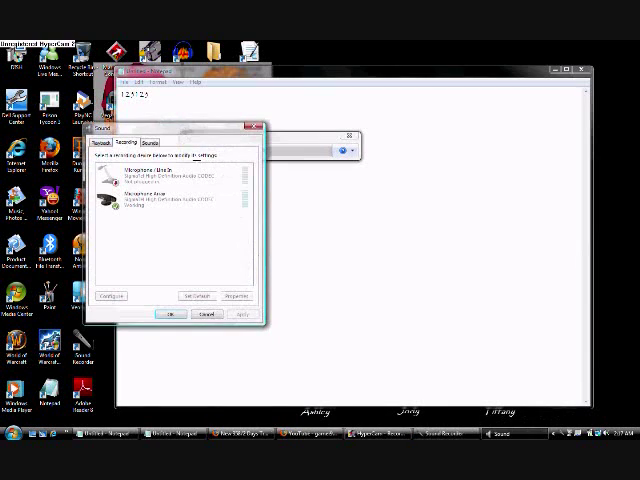
{"action": "left_click_drag", "start_coordinate": [174, 130], "coordinate": [358, 121]}
{"action": "left_click", "coordinate": [335, 190]}
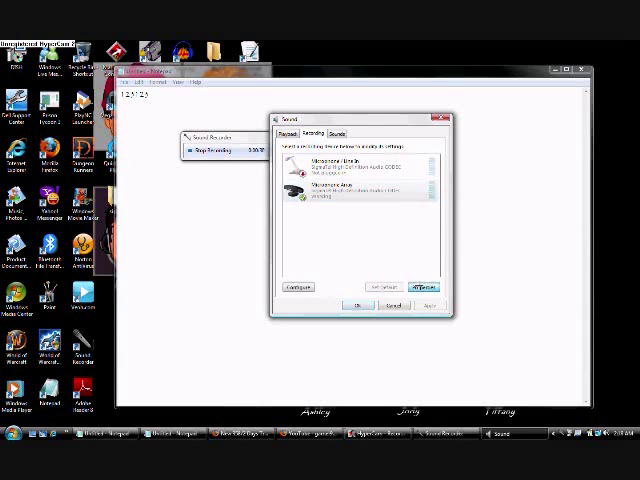
{"action": "left_click", "coordinate": [423, 287]}
Check the Microphone Array's enhancements for Noise Suppression.
{"action": "left_click", "coordinate": [325, 166]}
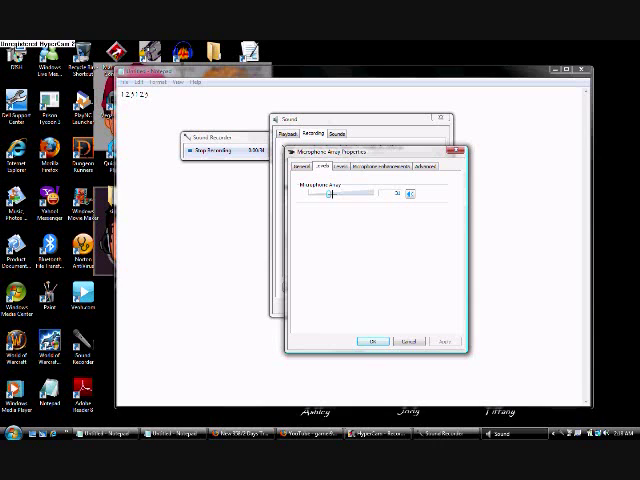
{"action": "left_click", "coordinate": [340, 167]}
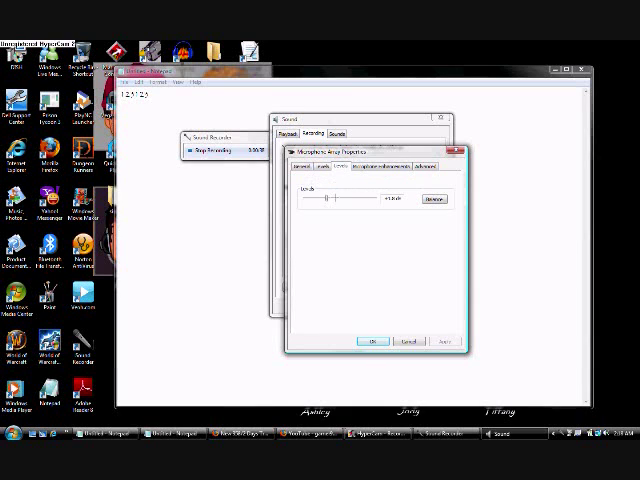
{"action": "left_click", "coordinate": [372, 166]}
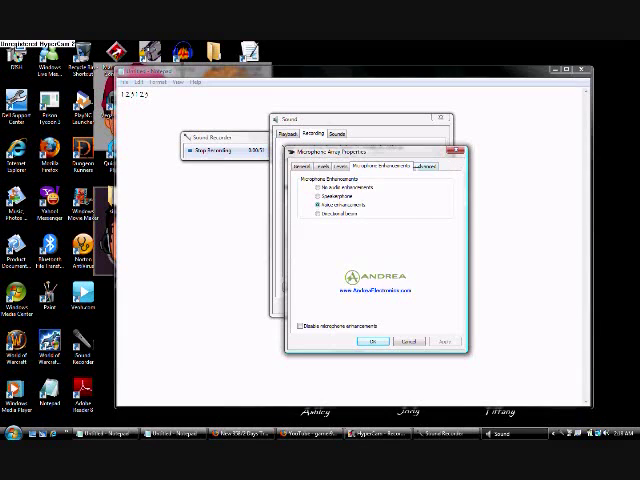
Set the default format to 2 channel, 24 bit, 48000 Hz (Studio Quality).
{"action": "left_click", "coordinate": [425, 166]}
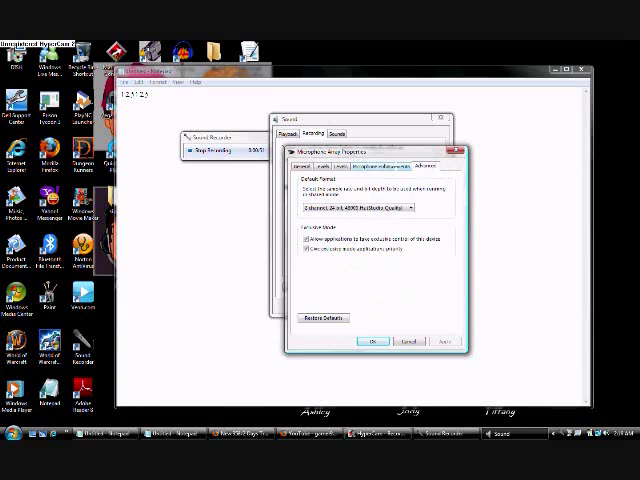
{"action": "left_click", "coordinate": [410, 207]}
{"action": "left_click", "coordinate": [410, 207]}
Confirm Microphone Array Properties and Sound with OK, then move the recorder lower over Notepad.
{"action": "left_click", "coordinate": [380, 342]}
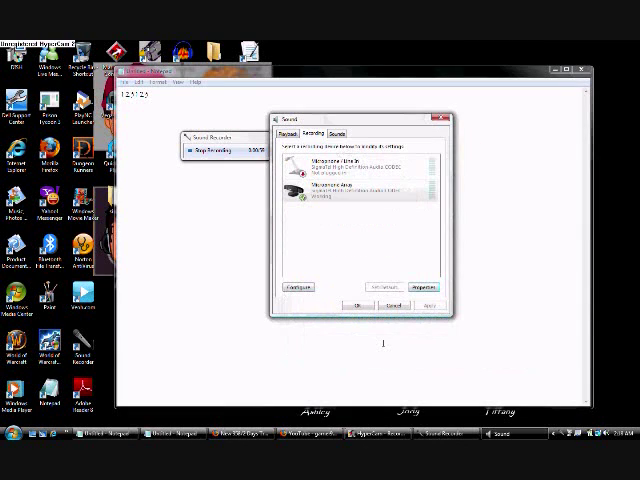
{"action": "left_click", "coordinate": [357, 305]}
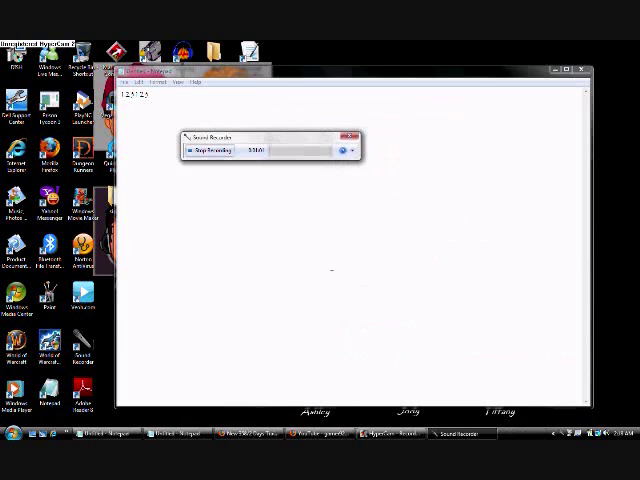
{"action": "left_click_drag", "start_coordinate": [290, 140], "coordinate": [395, 199]}
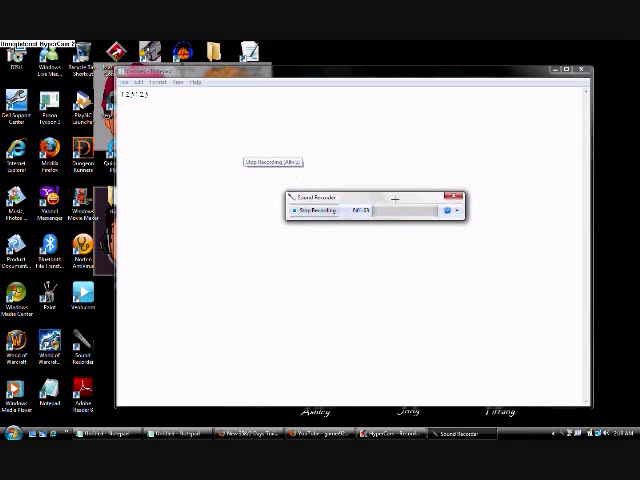